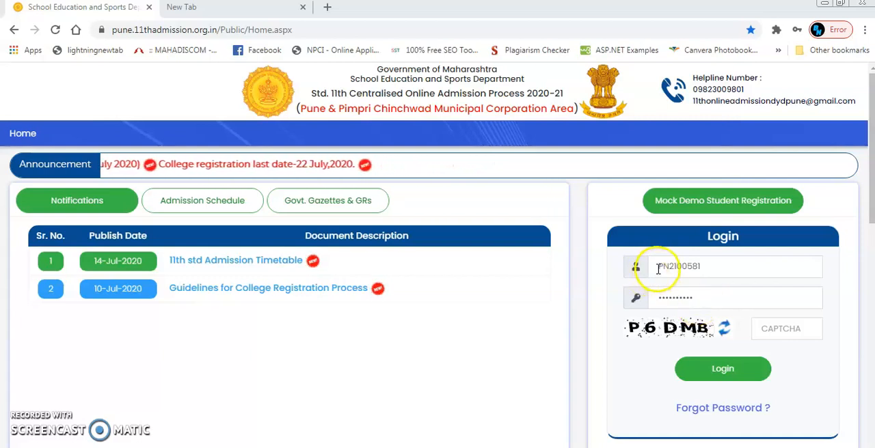
# - Fill in the CAPTCHA code shown beside the saved login credentials and log in to the admission portal
pyautogui.click(714, 269)
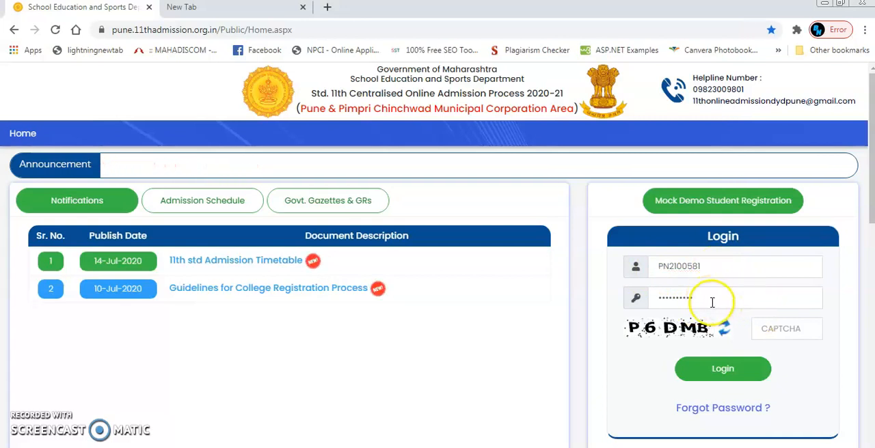
pyautogui.click(773, 331)
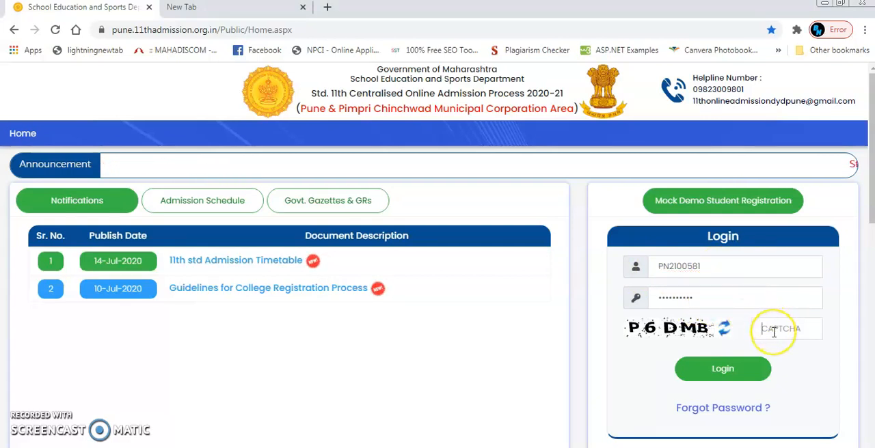
pyautogui.write('P')
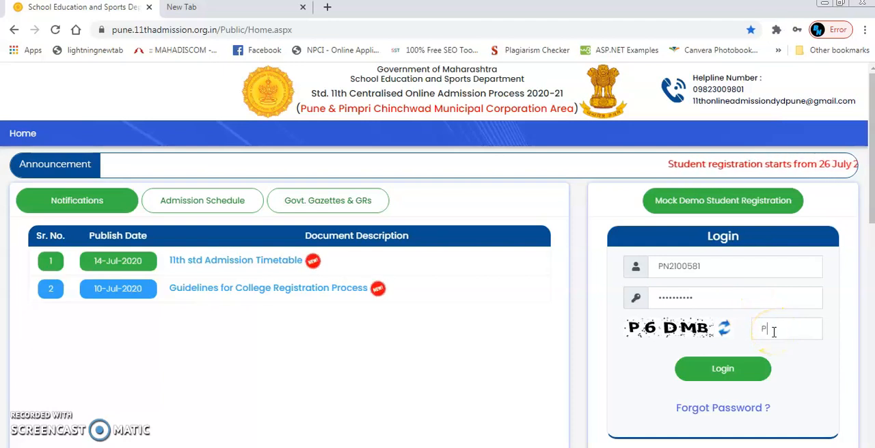
pyautogui.write('6DM')
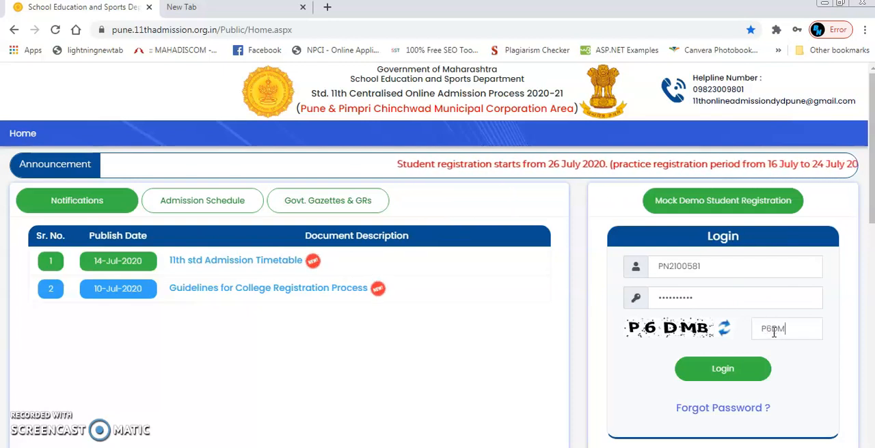
pyautogui.write('B')
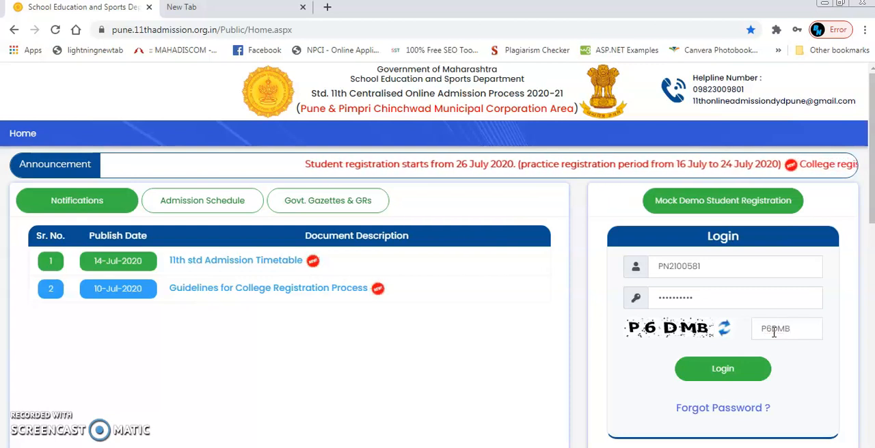
pyautogui.click(724, 368)
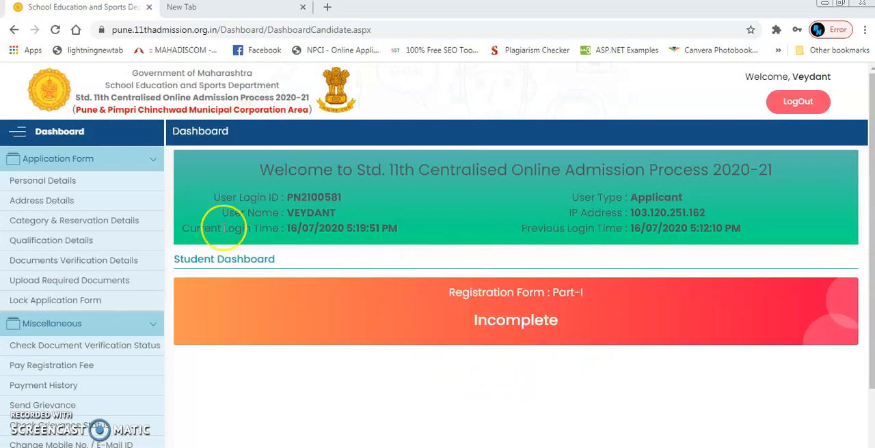
# - Open the Personal Details form and enter 110021 as the index number of the last school attended
pyautogui.click(137, 180)
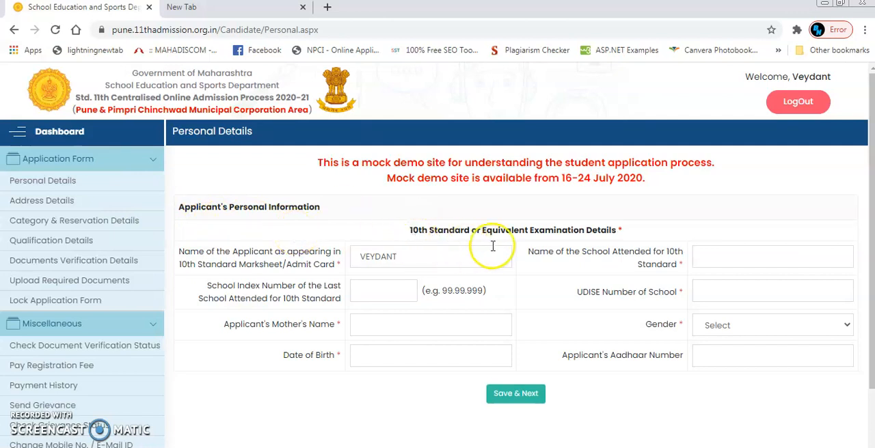
pyautogui.click(413, 262)
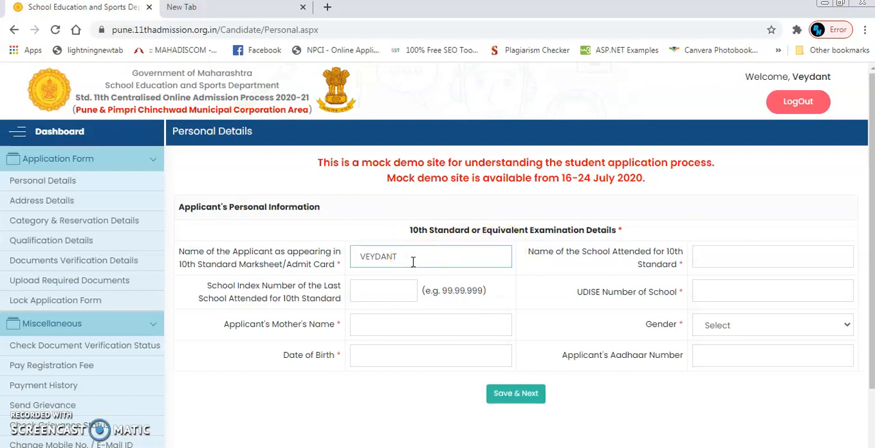
pyautogui.click(376, 284)
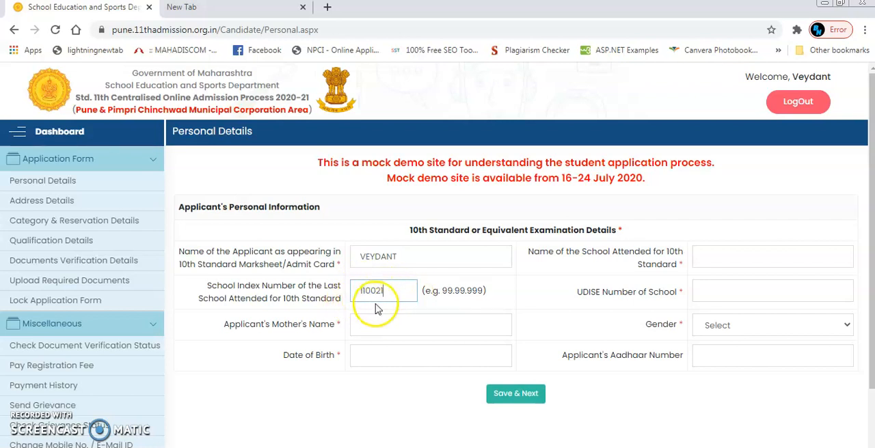
pyautogui.click(386, 291)
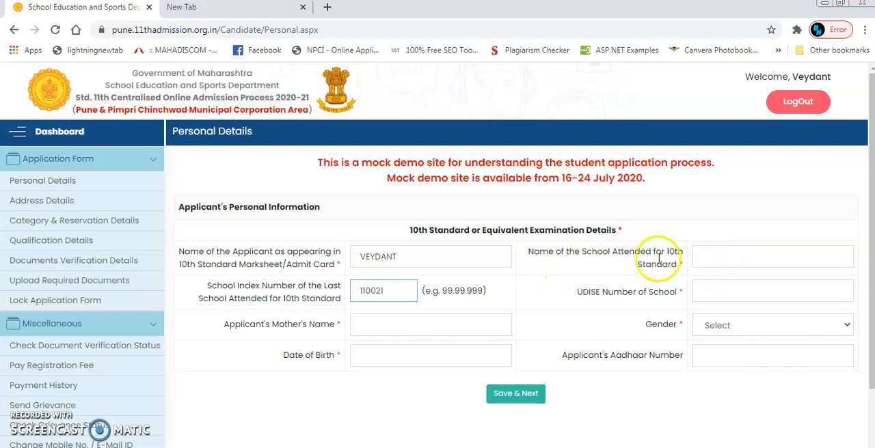
pyautogui.click(714, 256)
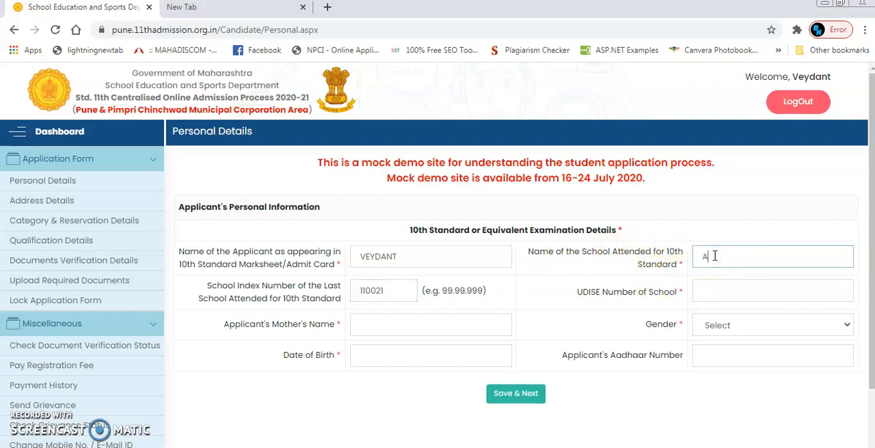
pyautogui.write('ABC')
pyautogui.click(721, 291)
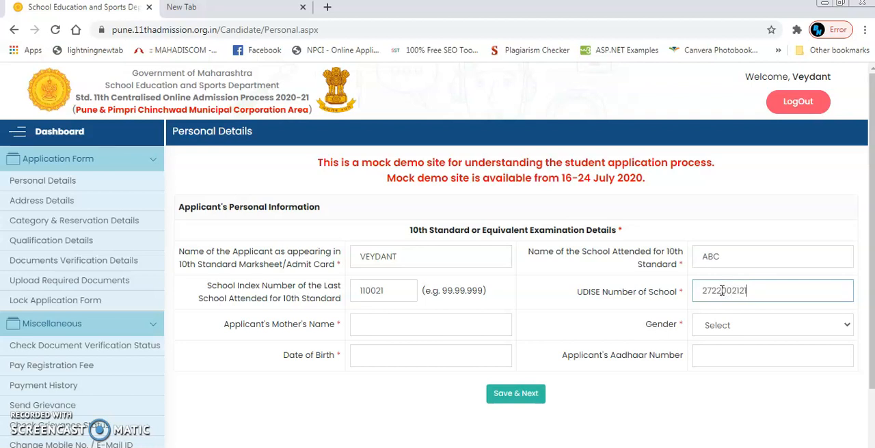
# - Fill in the applicant's mother's name and set the gender to Male
pyautogui.click(466, 330)
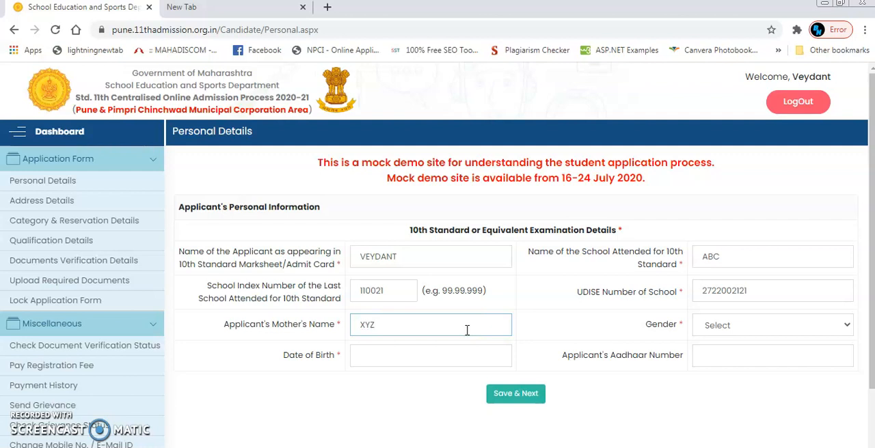
pyautogui.click(704, 326)
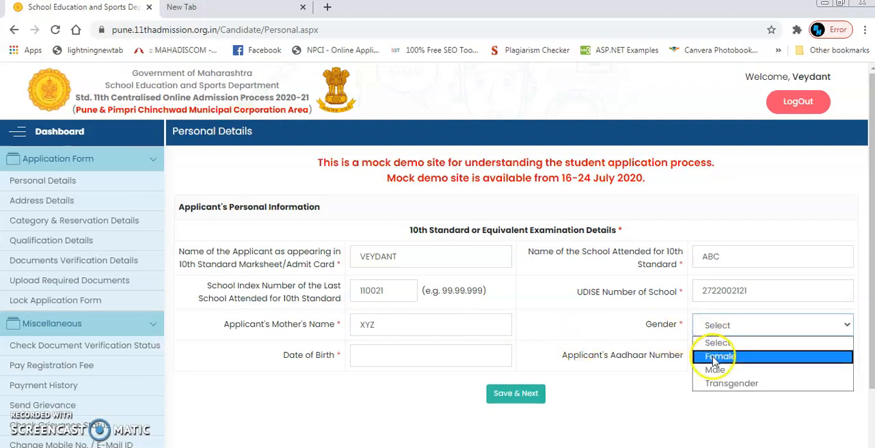
pyautogui.click(715, 369)
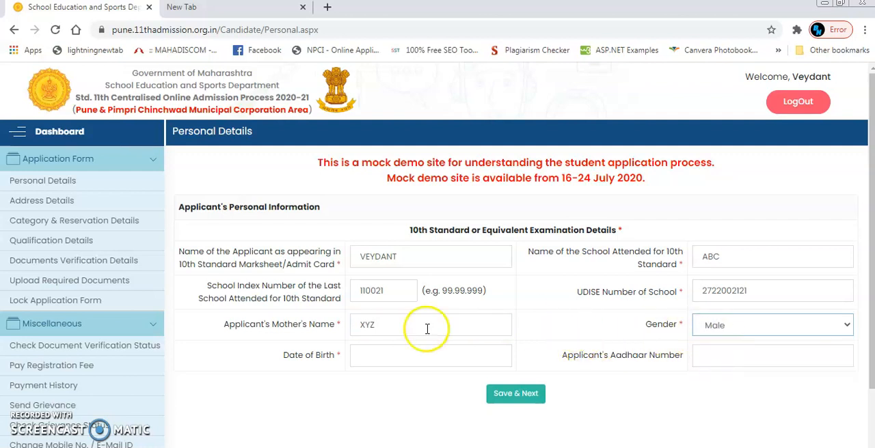
# - Choose the applicant's date of birth in the calendar by year, month and day
pyautogui.click(404, 355)
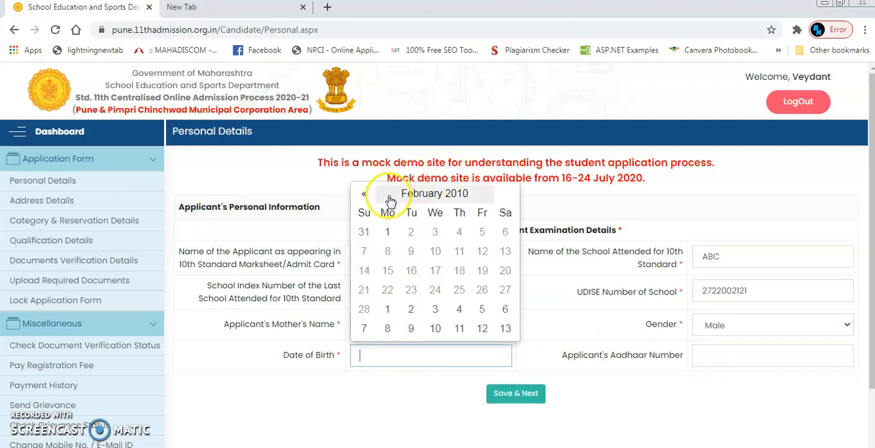
pyautogui.click(436, 195)
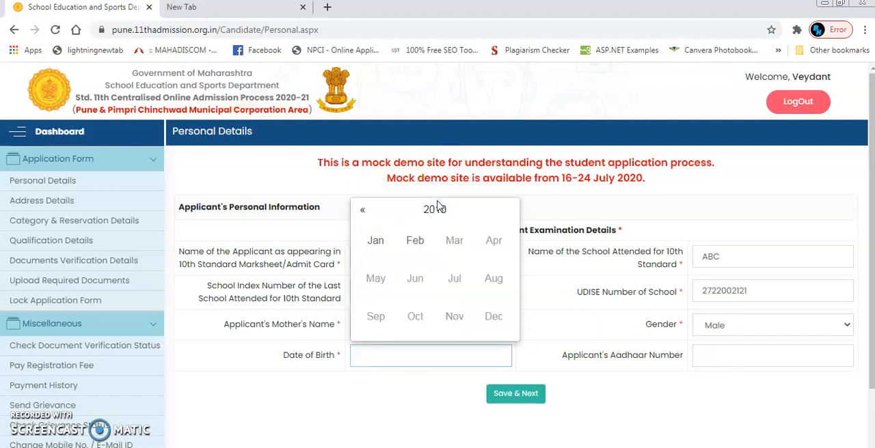
pyautogui.click(439, 211)
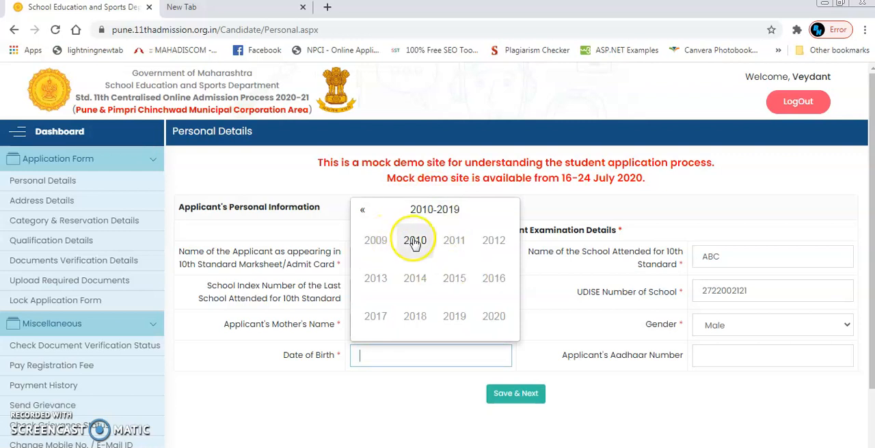
pyautogui.click(366, 244)
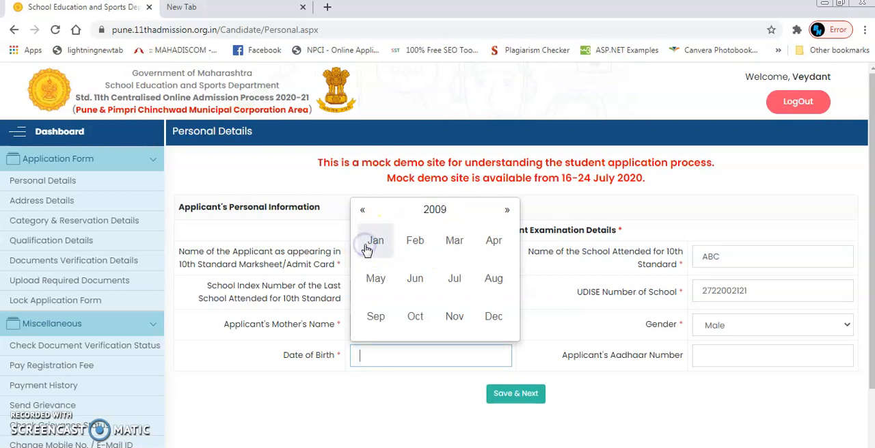
pyautogui.click(423, 244)
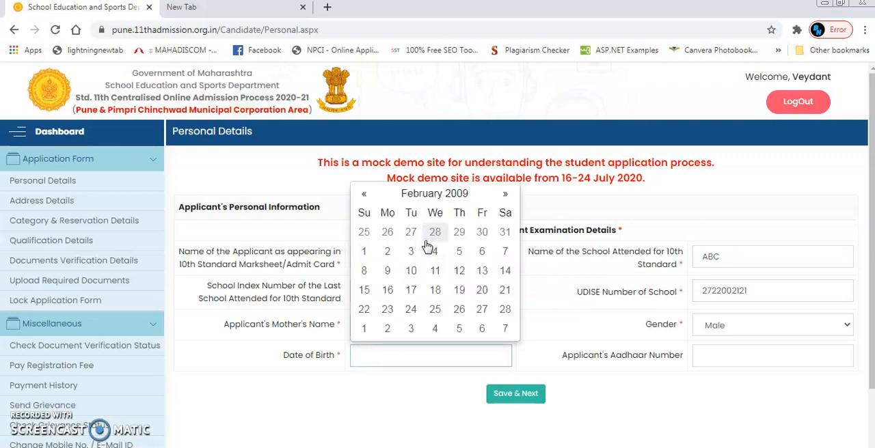
pyautogui.click(459, 270)
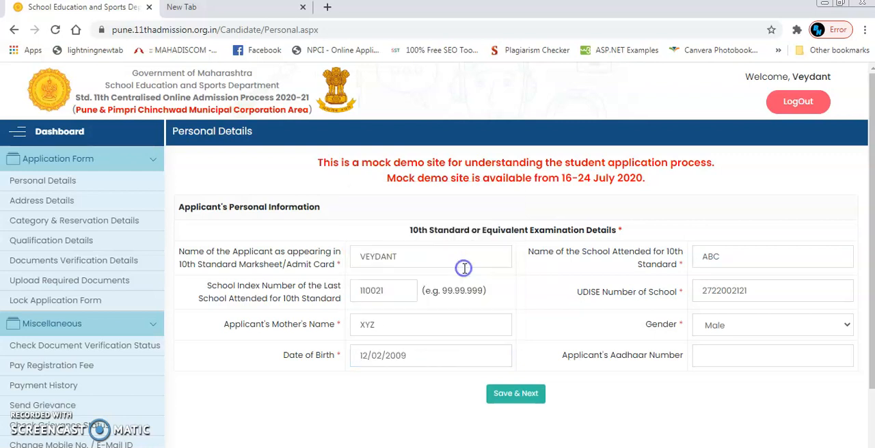
pyautogui.click(432, 362)
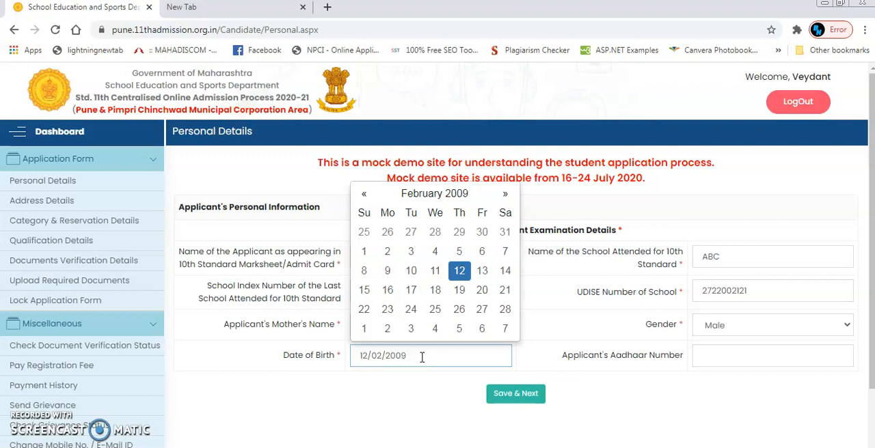
# - Enter the applicant's Aadhaar number and try to save the personal details
pyautogui.click(710, 362)
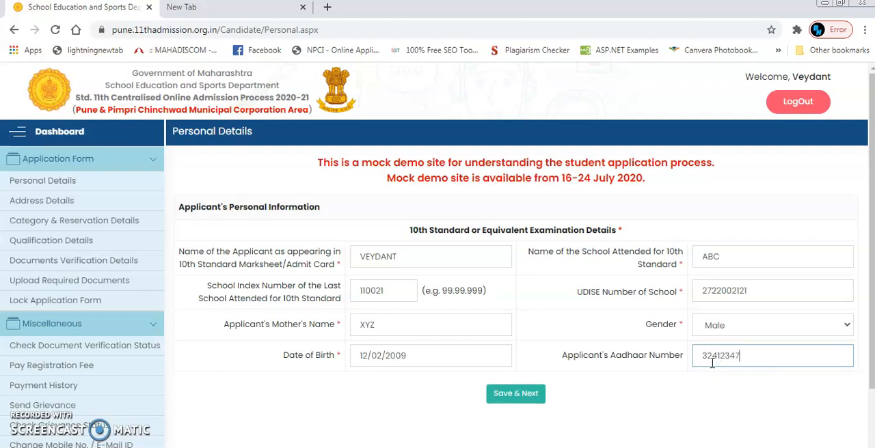
pyautogui.click(520, 395)
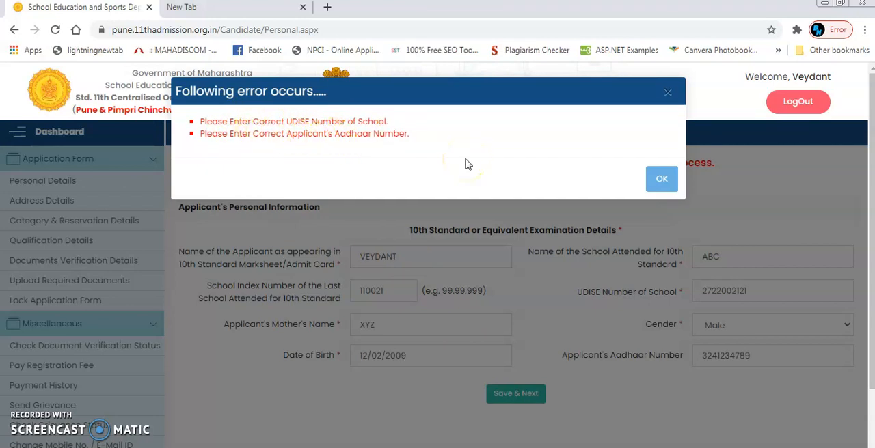
pyautogui.click(602, 268)
pyautogui.click(660, 183)
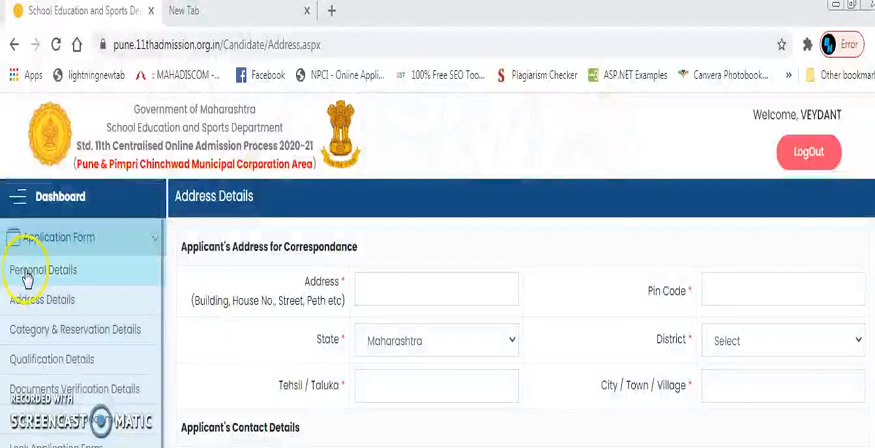
# - Open the Address Details form and go to the applicant's correspondence address
pyautogui.click(34, 300)
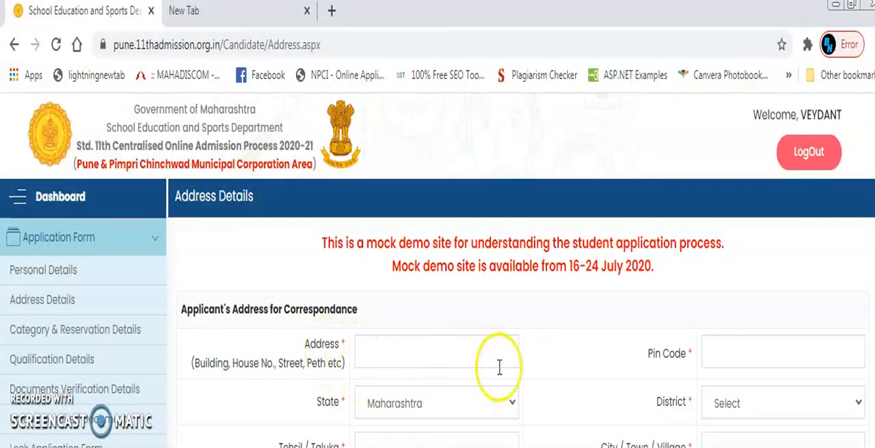
pyautogui.click(377, 365)
pyautogui.click(410, 335)
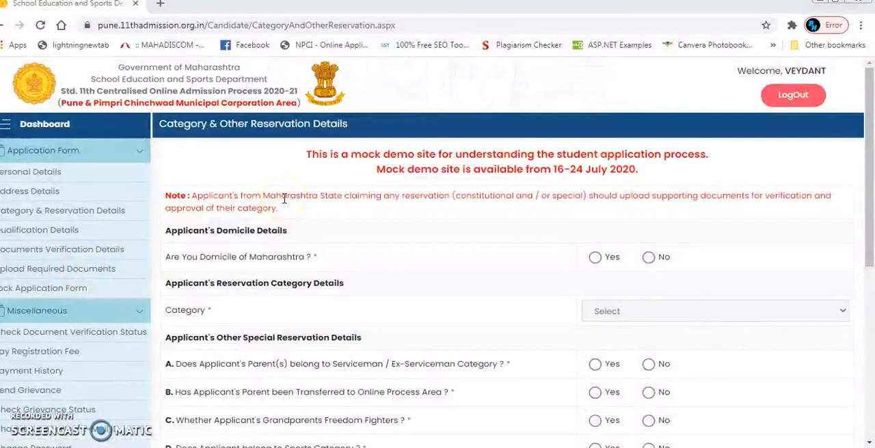
# - In the Category & Reservation Details form, answer Yes to Maharashtra domicile and set the category to General / Open
pyautogui.click(101, 211)
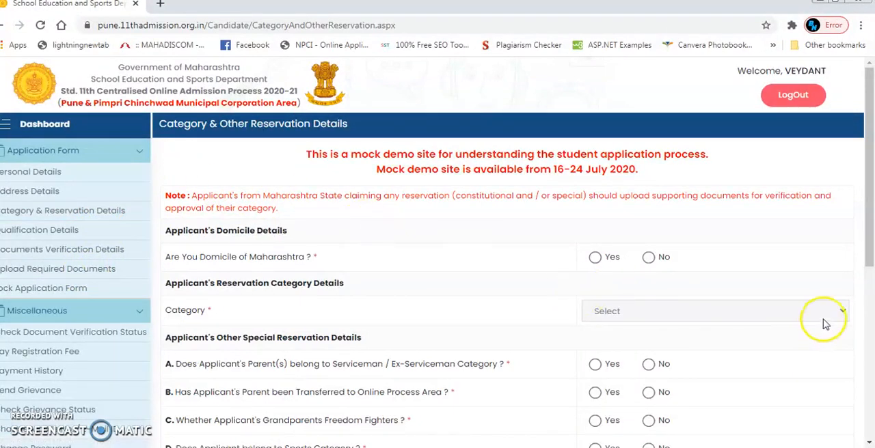
pyautogui.moveTo(870, 266); pyautogui.dragTo(870, 302)
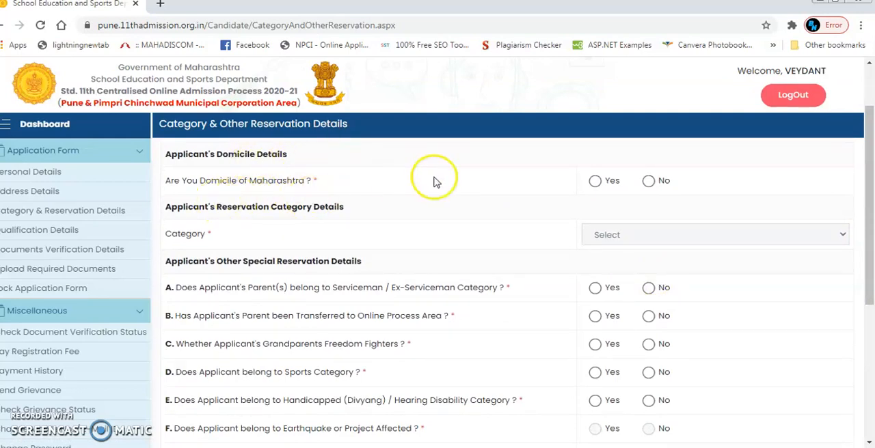
pyautogui.click(594, 182)
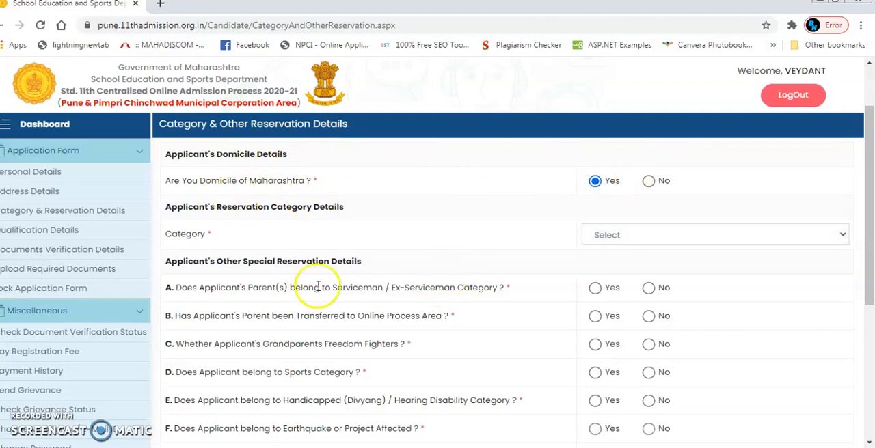
pyautogui.click(589, 237)
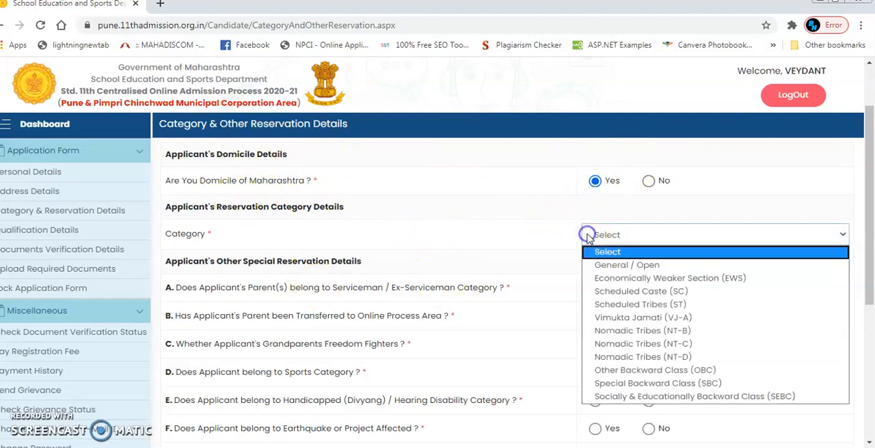
pyautogui.click(608, 266)
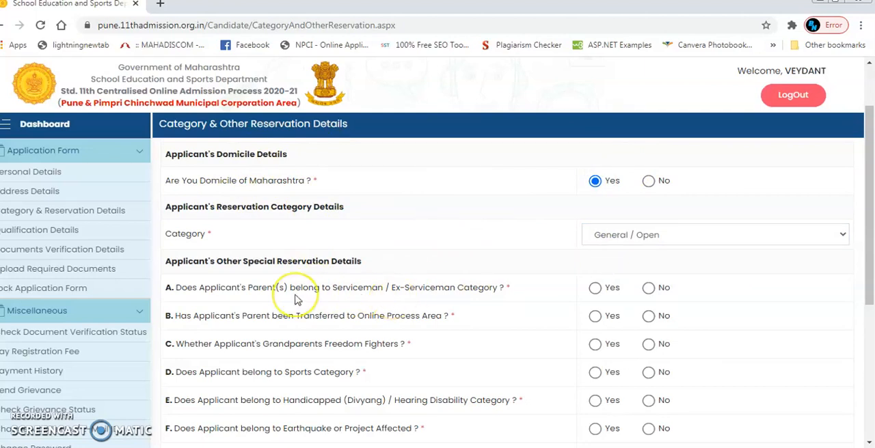
# - Answer No to the special reservation questions on serviceman parents, parent's transfer to the online process area, and freedom fighter grandparents
pyautogui.moveTo(871, 287); pyautogui.dragTo(872, 341)
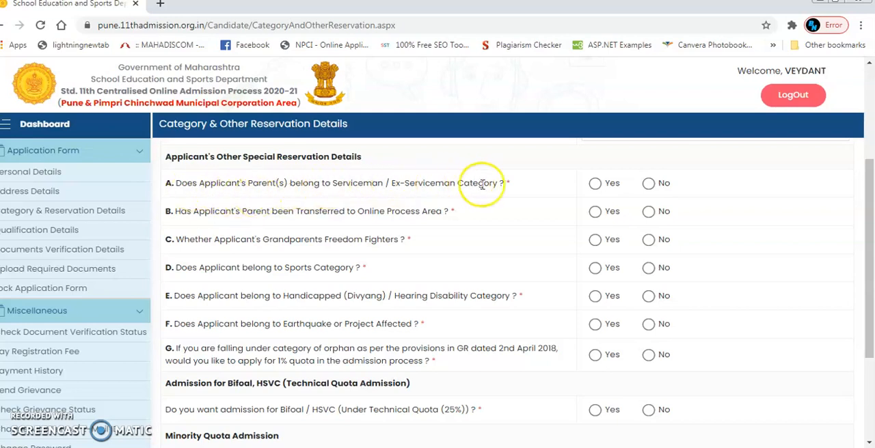
pyautogui.click(648, 183)
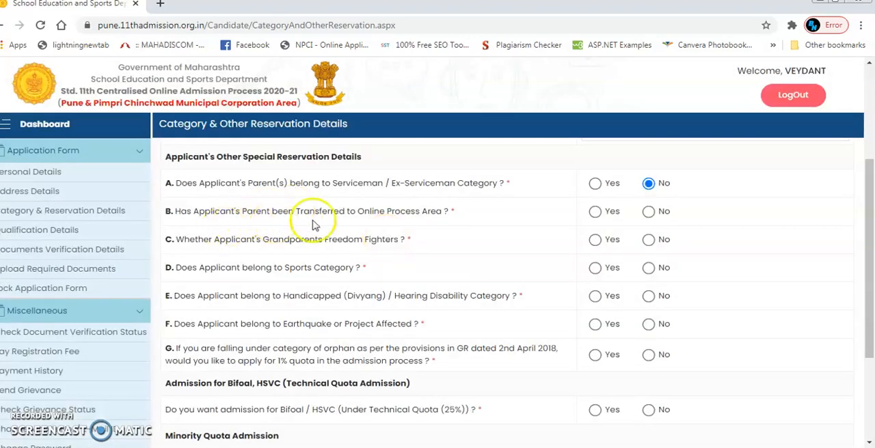
pyautogui.click(595, 212)
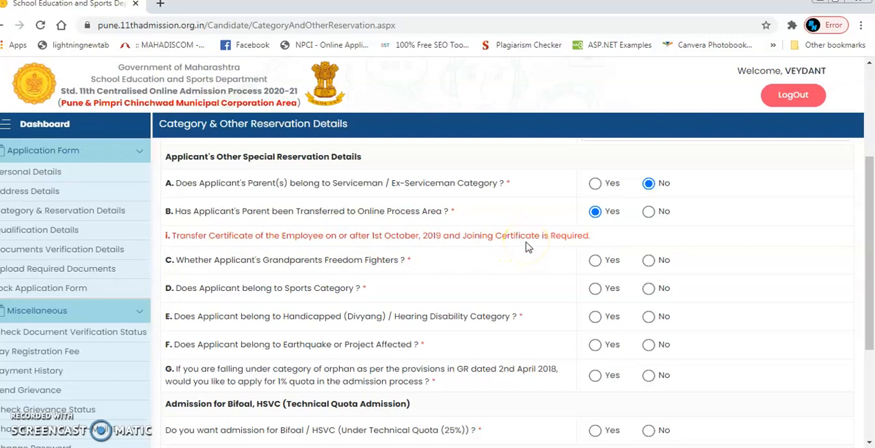
pyautogui.click(646, 212)
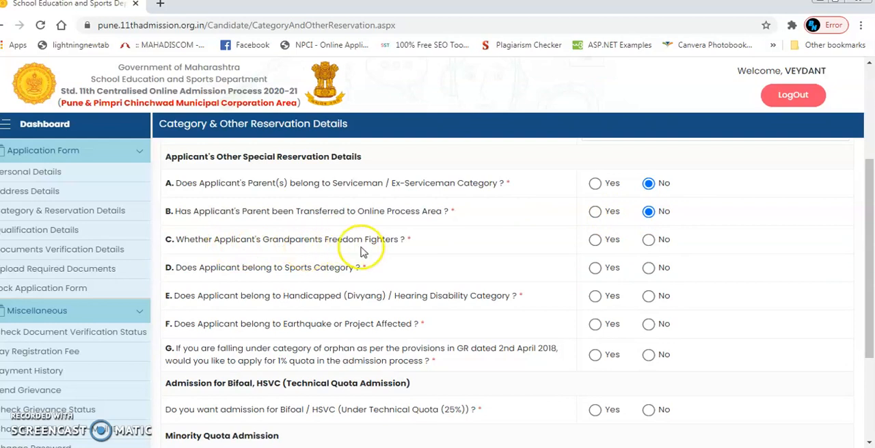
pyautogui.click(648, 240)
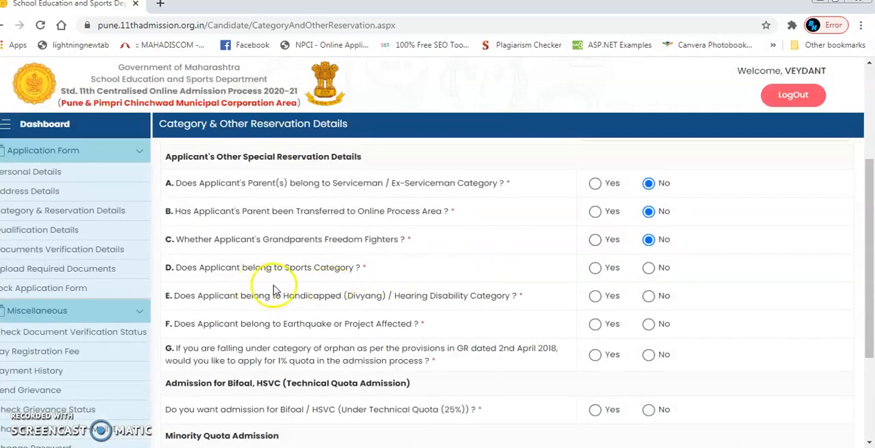
# - Answer Yes to the Sports Category question and view the Level of Participation and Rank Obtained options
pyautogui.click(595, 268)
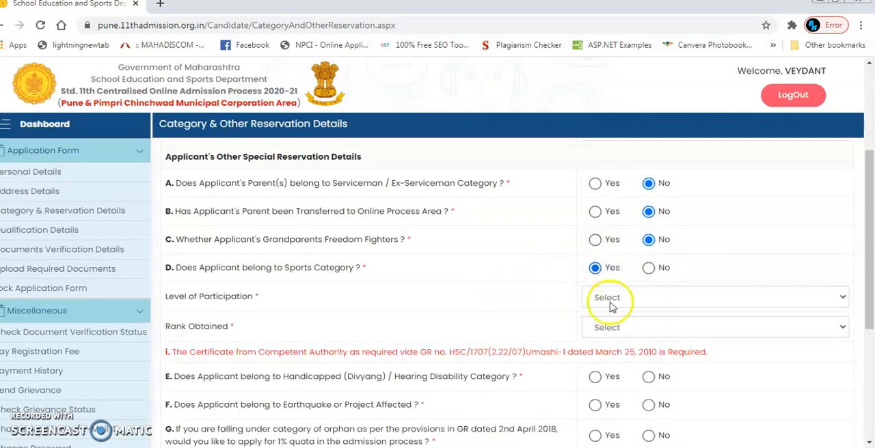
pyautogui.click(633, 301)
pyautogui.click(633, 300)
pyautogui.click(633, 300)
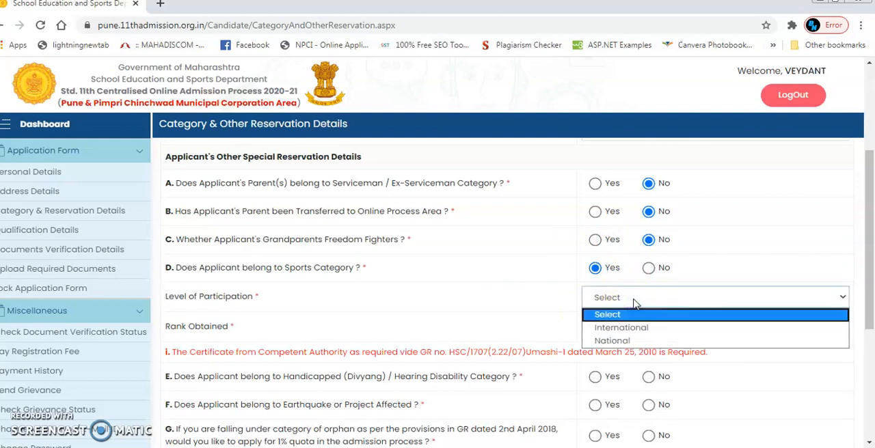
pyautogui.click(633, 300)
pyautogui.click(634, 329)
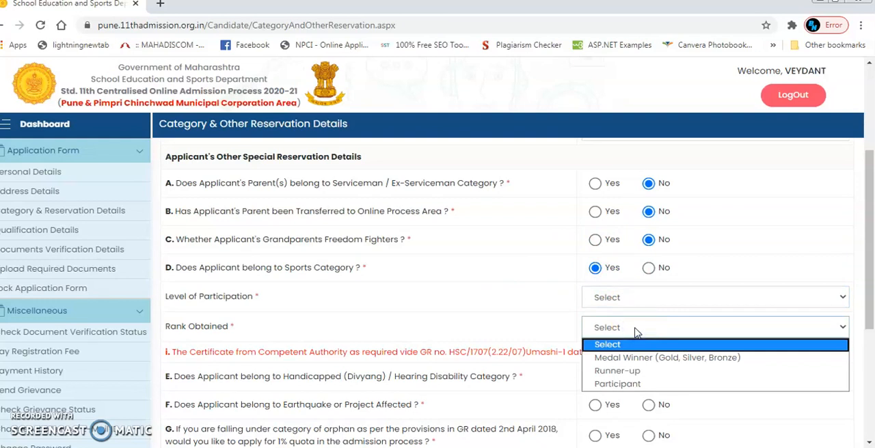
pyautogui.click(615, 328)
# - Answer No to all questions from Sports Category through orphan quota and to the technical, minority and inhouse quotas, and save the form
pyautogui.click(647, 267)
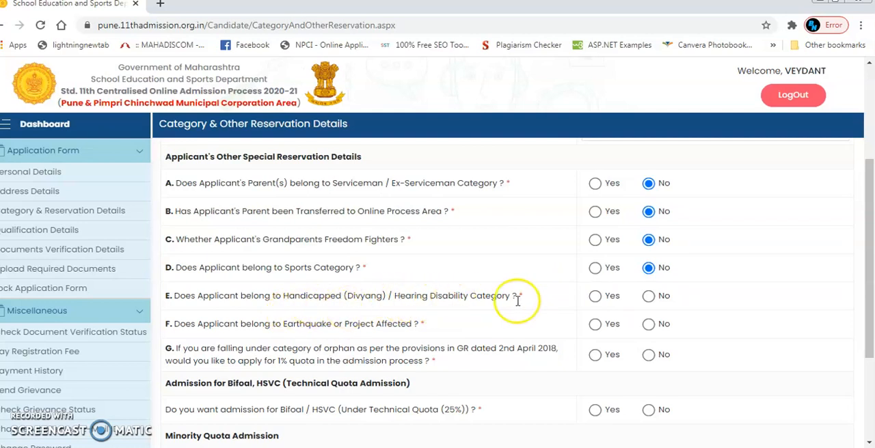
pyautogui.click(649, 299)
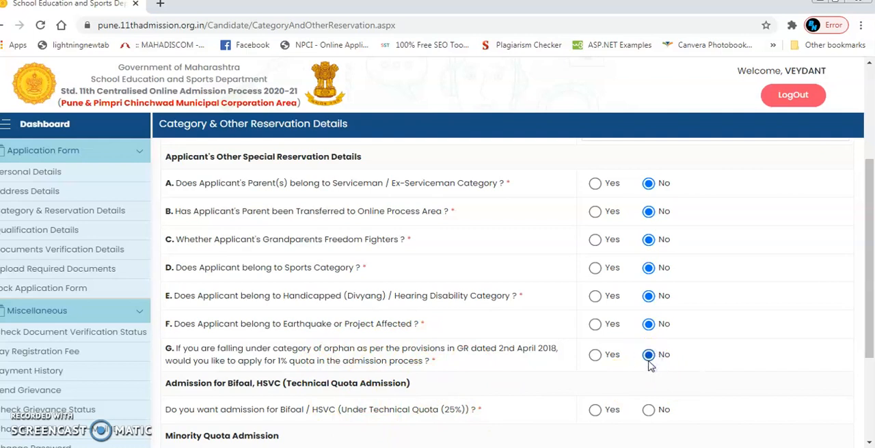
pyautogui.click(867, 444)
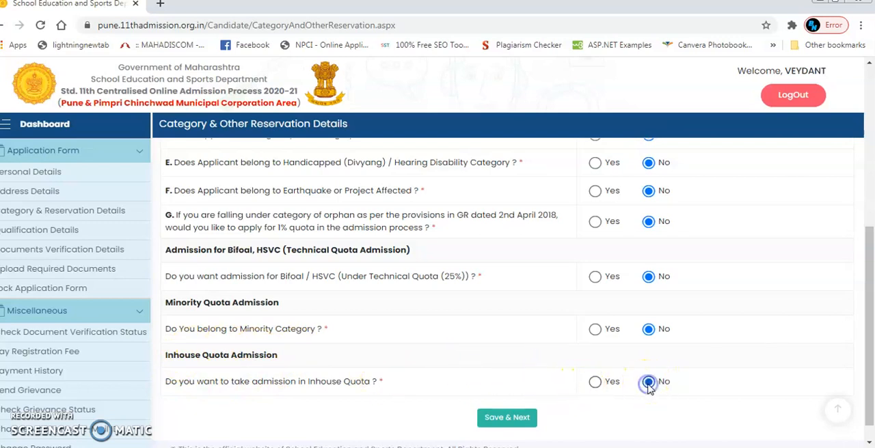
pyautogui.click(499, 420)
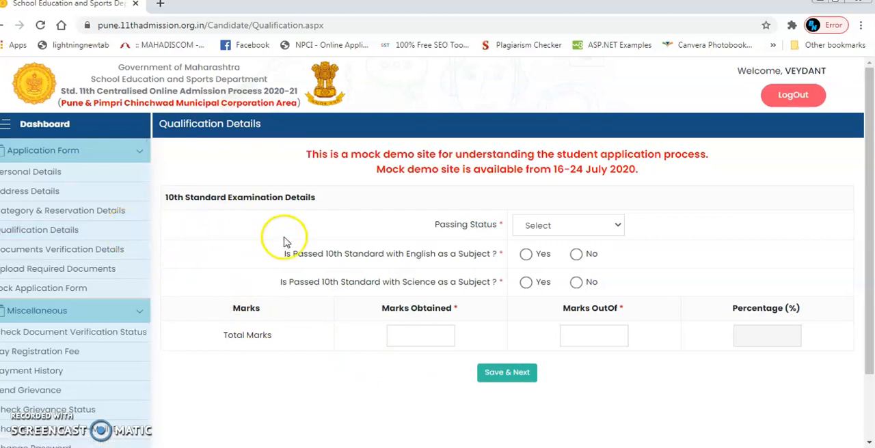
# - Set the 10th standard Passing Status to Pass and answer Yes to passing with English and with Science as subjects
pyautogui.click(540, 225)
pyautogui.click(543, 225)
pyautogui.click(545, 227)
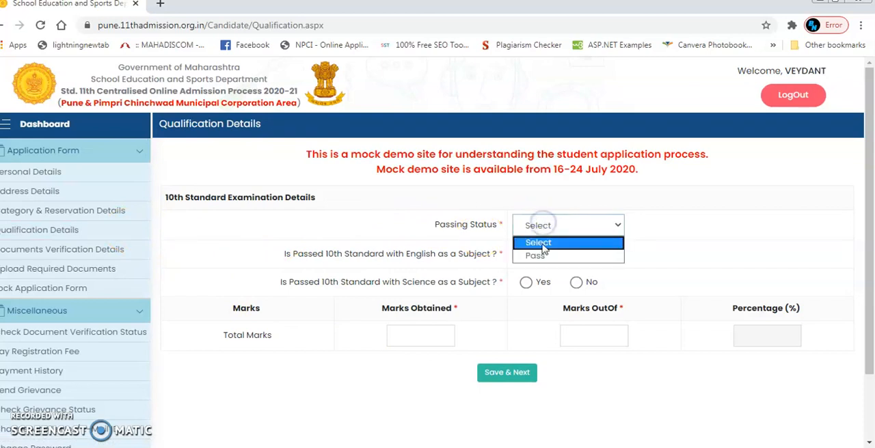
pyautogui.click(540, 255)
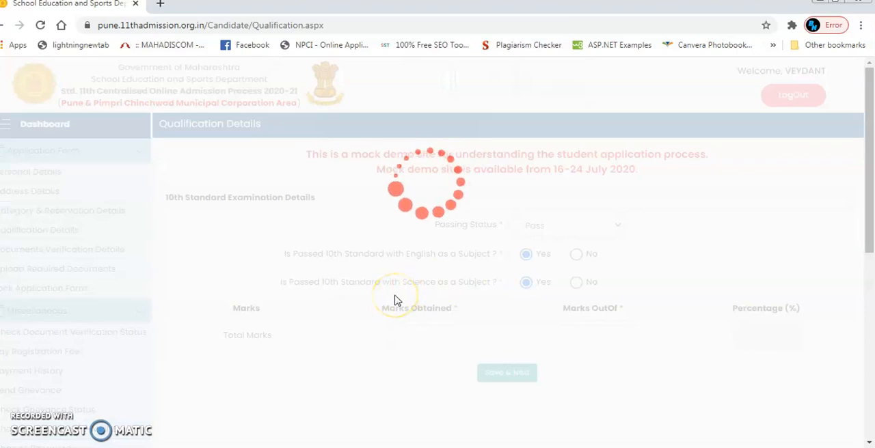
pyautogui.click(412, 334)
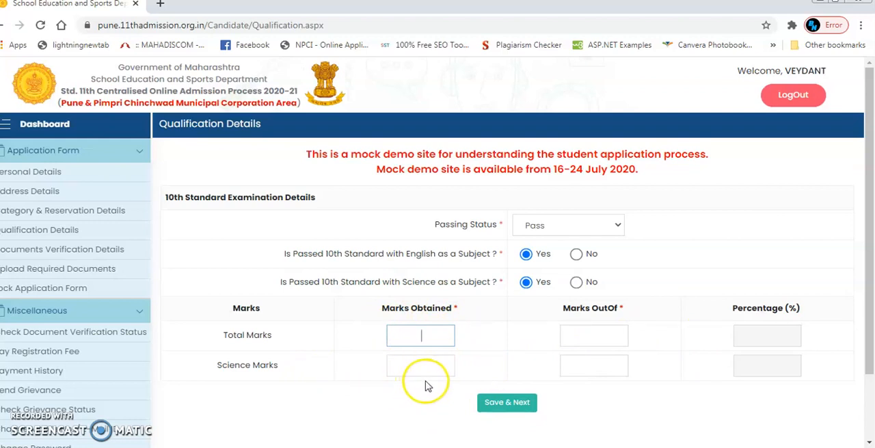
pyautogui.click(472, 392)
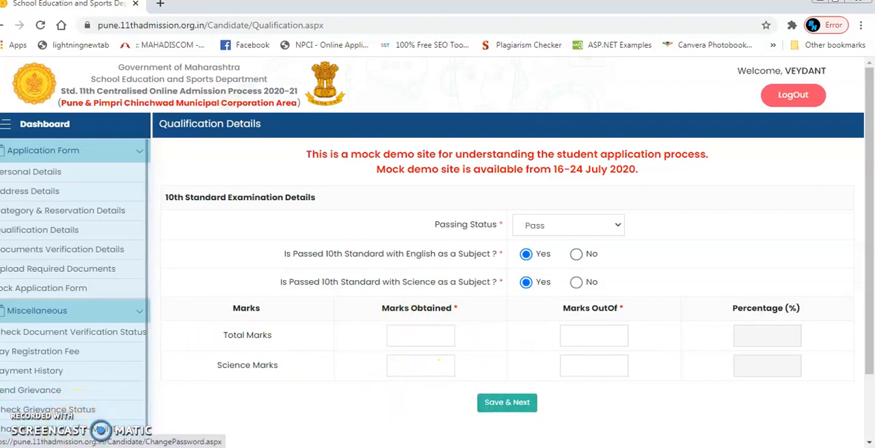
# - Open the Documents Verification Details form, set the guidance centre zone to Chinchwad-Akurdi-Nigdi and view its guidance centres
pyautogui.click(61, 249)
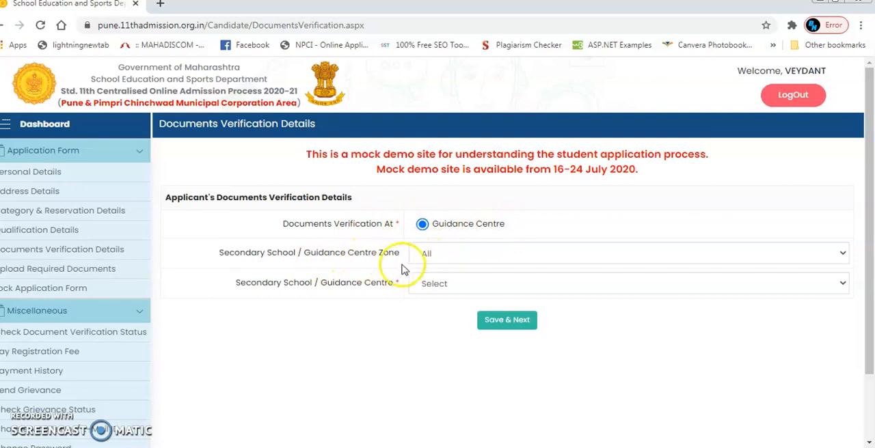
pyautogui.click(513, 263)
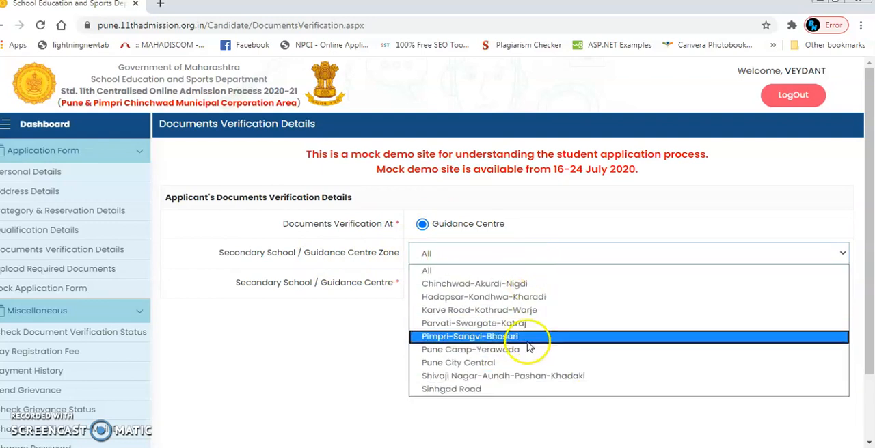
pyautogui.click(526, 281)
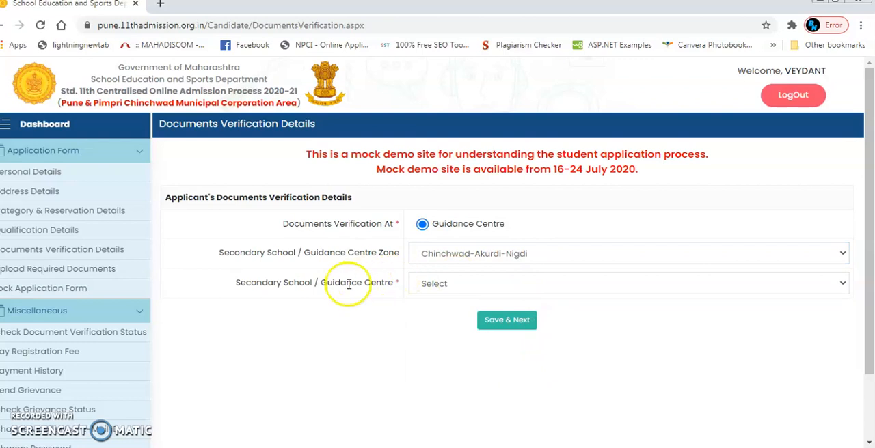
pyautogui.click(444, 287)
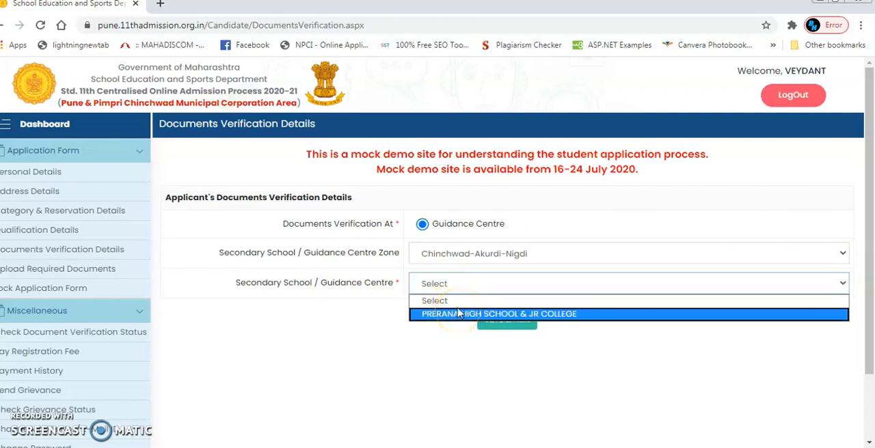
# - Try the Hadapsar-Kondhwa-Kharadi zone and view its guidance centres, and try the Pune Camp-Yerawada and All zones
pyautogui.click(464, 252)
pyautogui.click(464, 251)
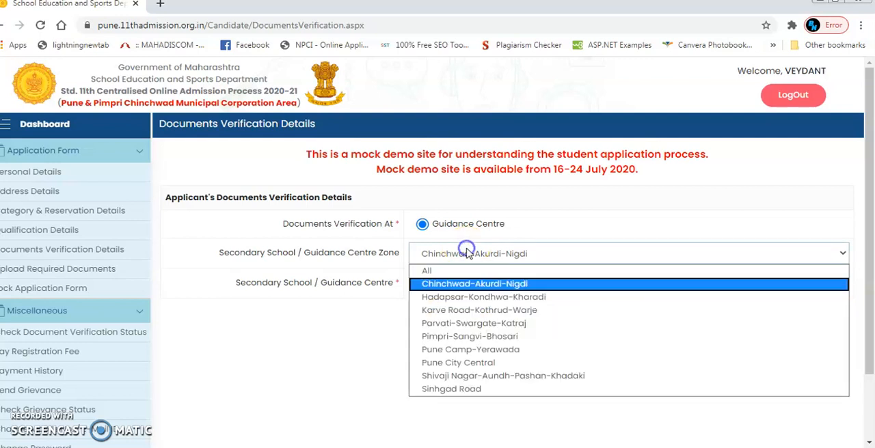
pyautogui.click(476, 298)
pyautogui.click(480, 286)
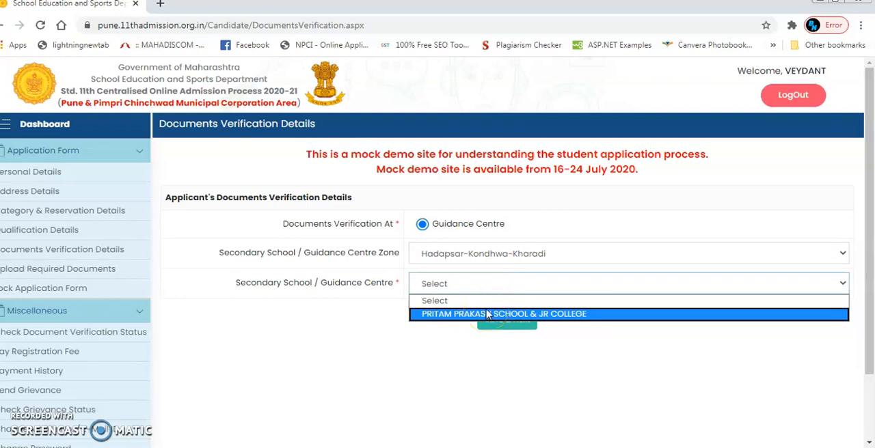
pyautogui.click(486, 253)
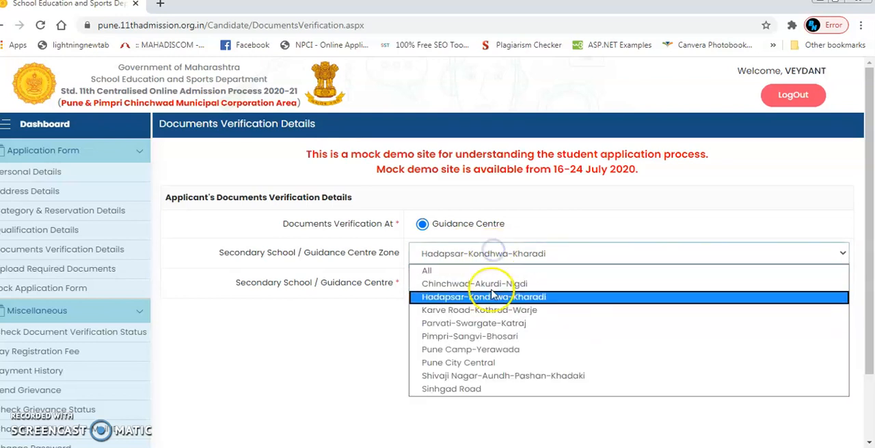
pyautogui.click(501, 351)
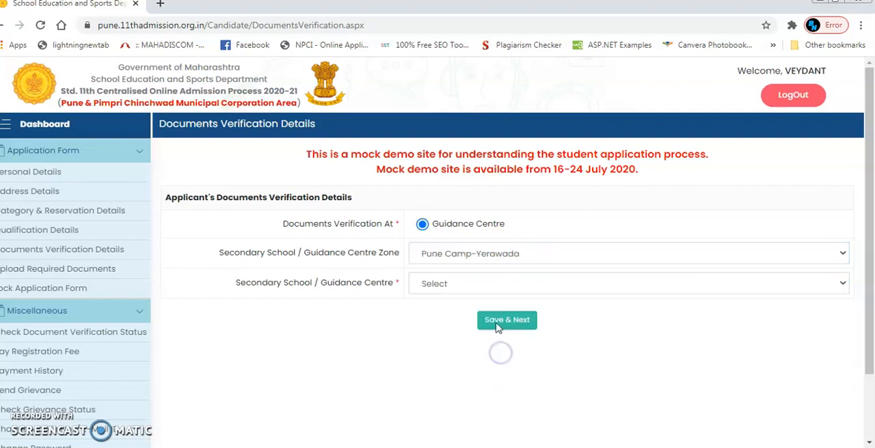
pyautogui.click(510, 253)
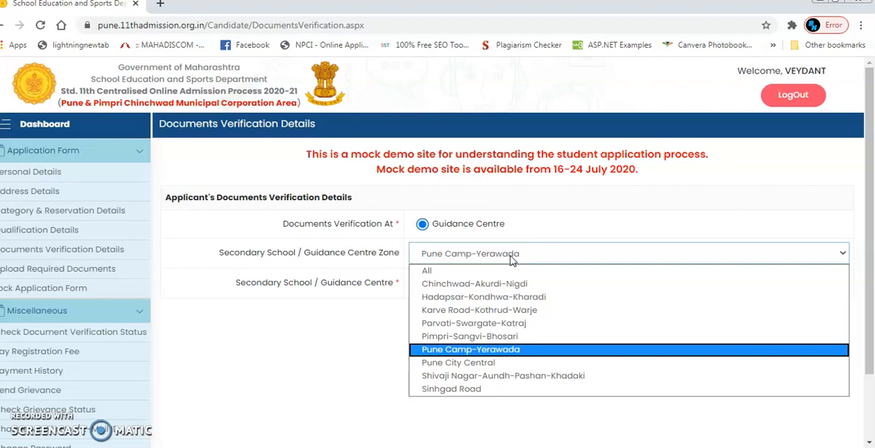
pyautogui.click(507, 271)
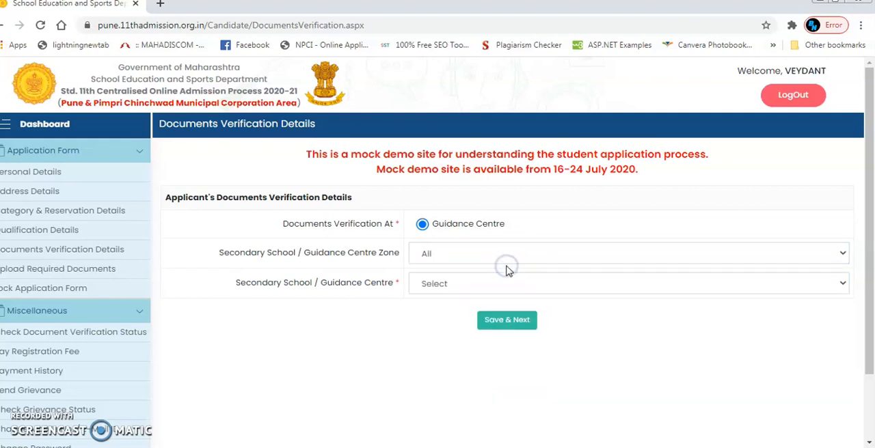
# - Choose the Parvati-Swargate-Katraj zone and RAJIV GANDHI E-LEARNING SCHOOL & JR COLLEGE as the guidance centre, and save the documents verification details
pyautogui.click(509, 259)
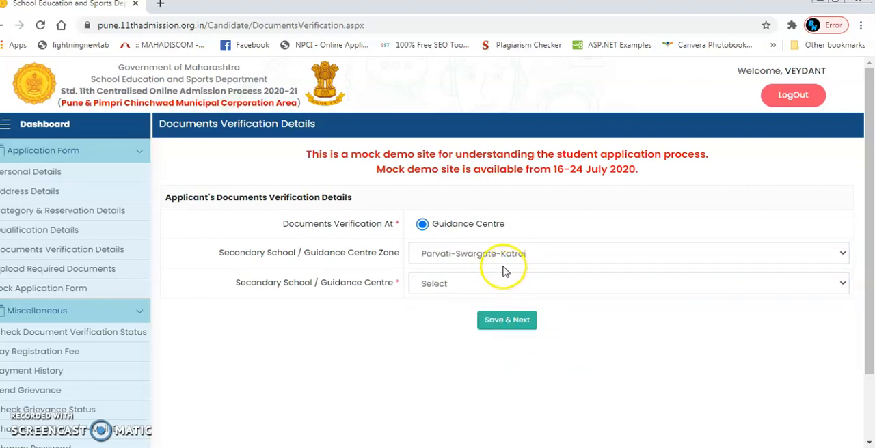
pyautogui.click(494, 284)
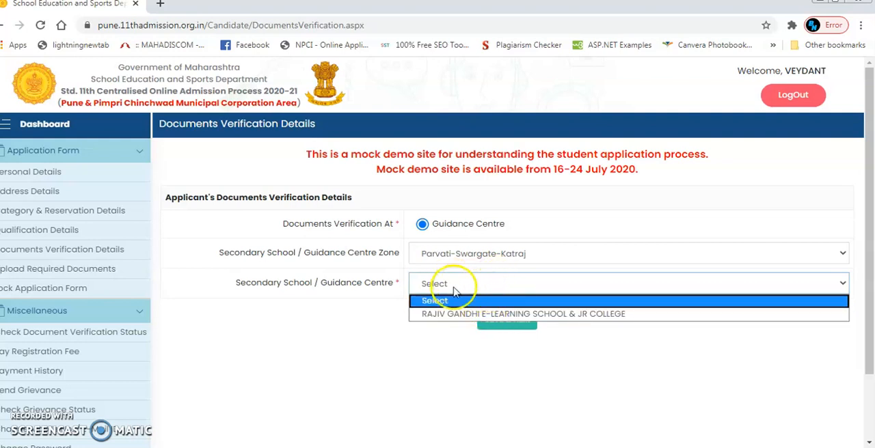
pyautogui.click(454, 313)
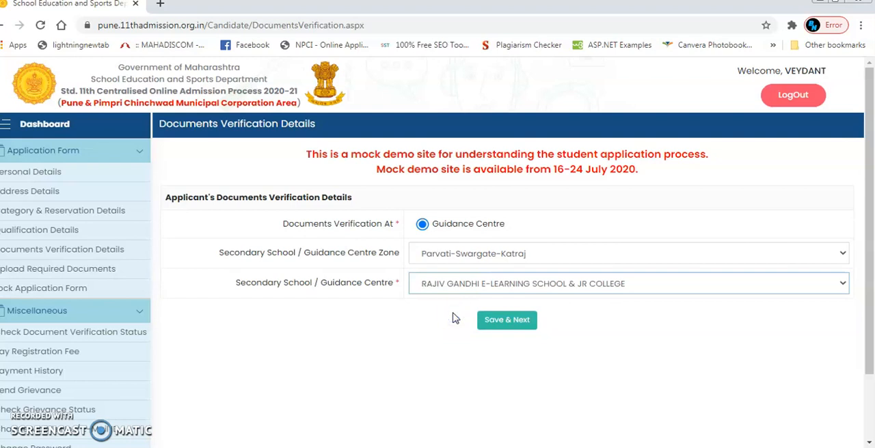
pyautogui.click(497, 327)
pyautogui.click(502, 326)
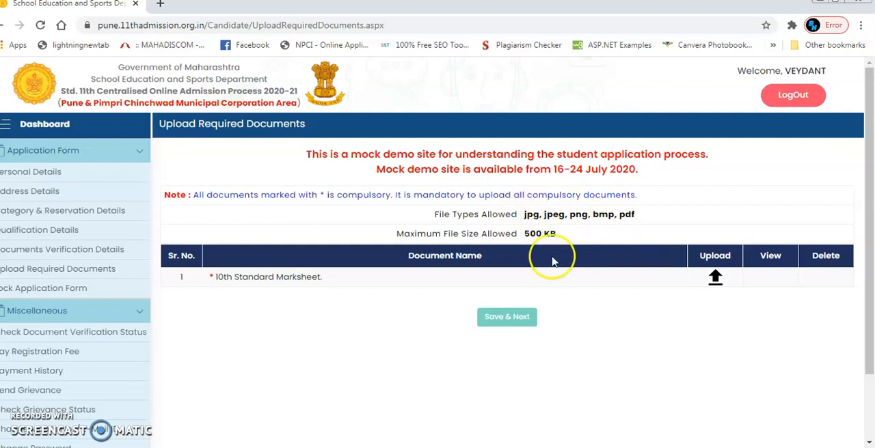
# - Start an upload for the 10th Standard Marksheet, browse the Documents library, and cancel without choosing a file
pyautogui.click(714, 280)
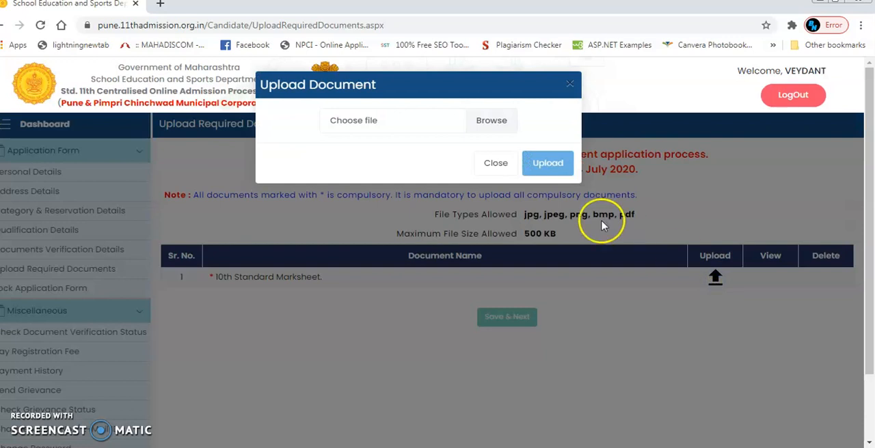
pyautogui.click(491, 121)
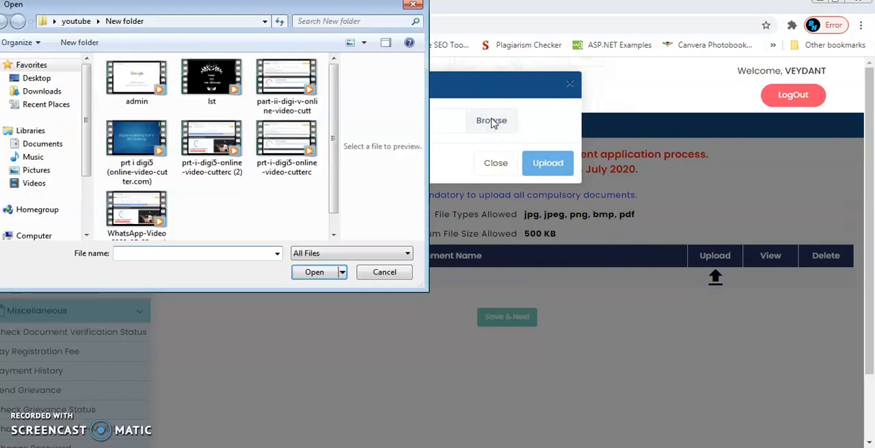
pyautogui.click(61, 144)
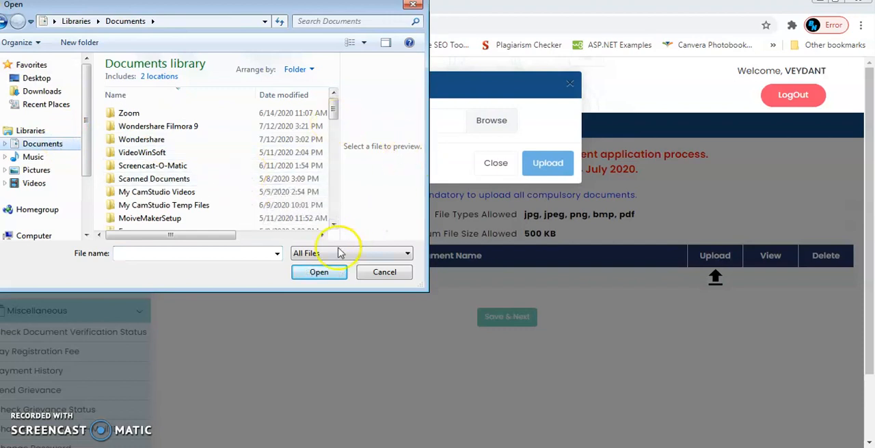
pyautogui.click(372, 276)
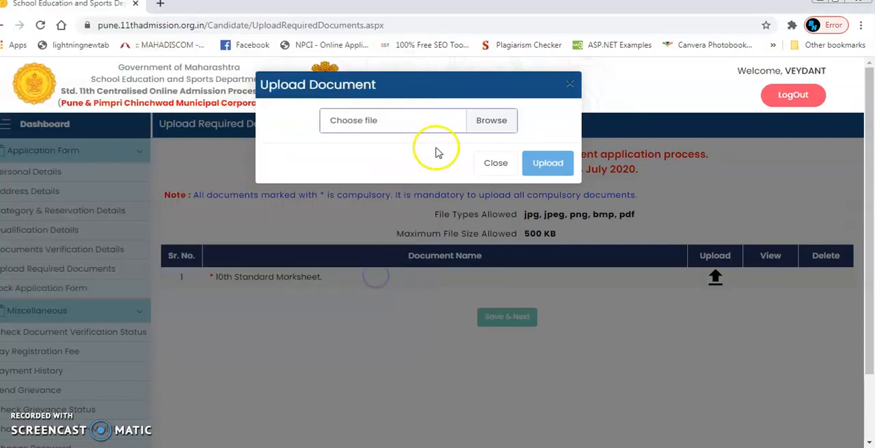
pyautogui.click(478, 164)
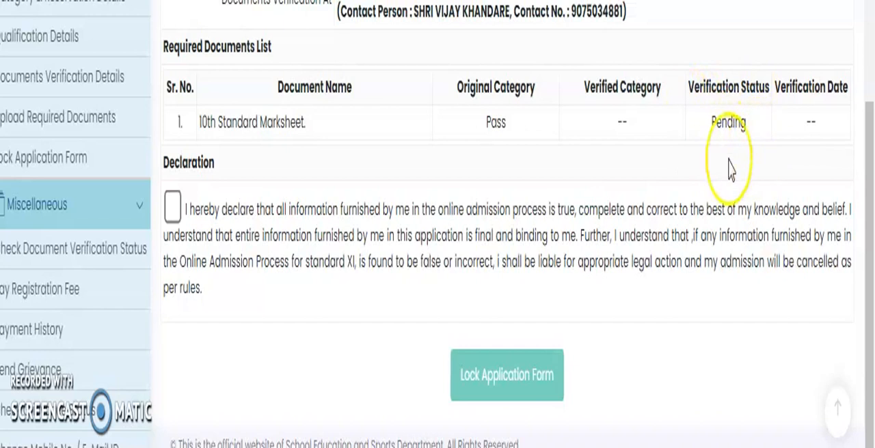
# - Accept the declaration, lock the application form and confirm the lock
pyautogui.click(170, 211)
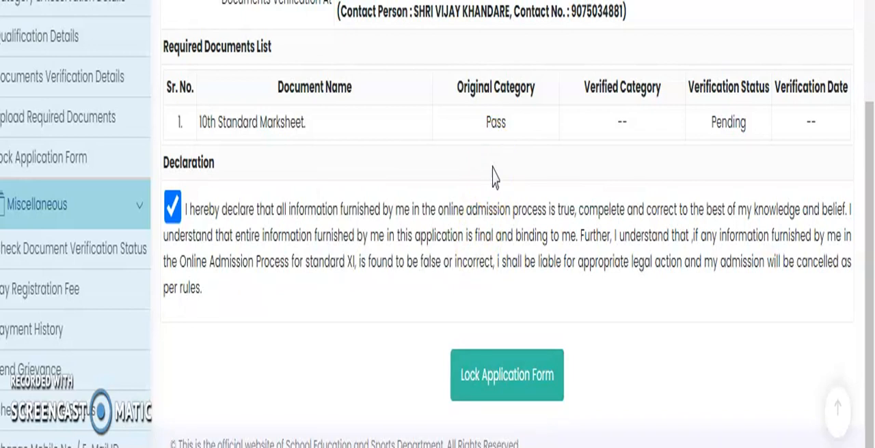
pyautogui.click(503, 383)
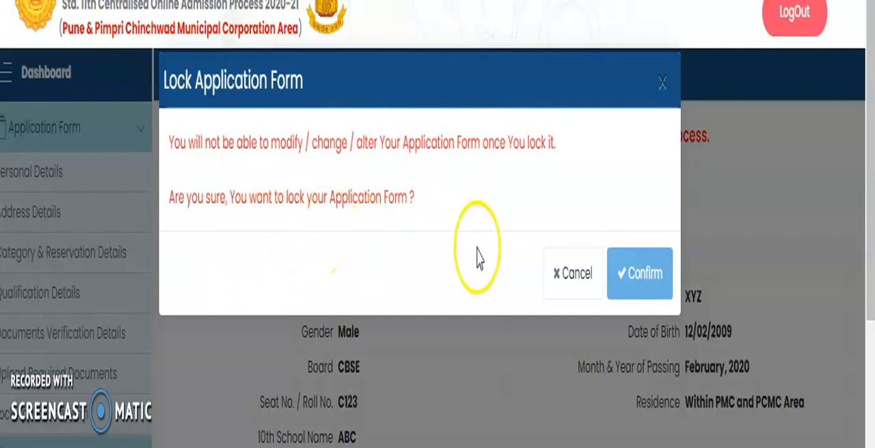
pyautogui.click(642, 293)
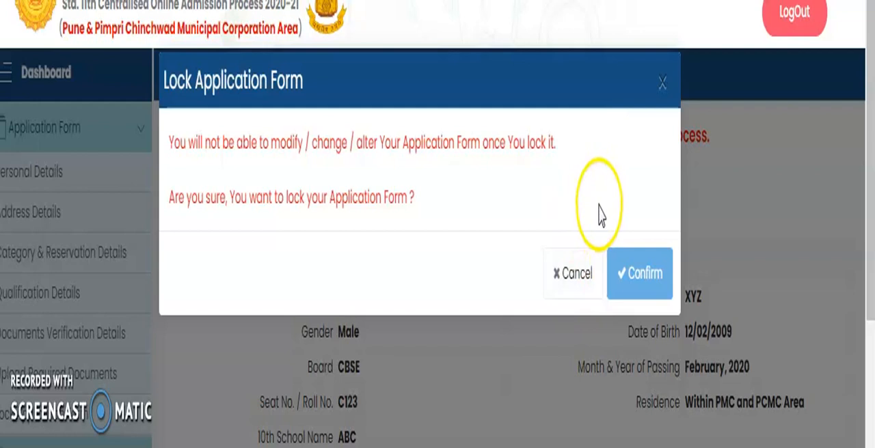
pyautogui.click(625, 274)
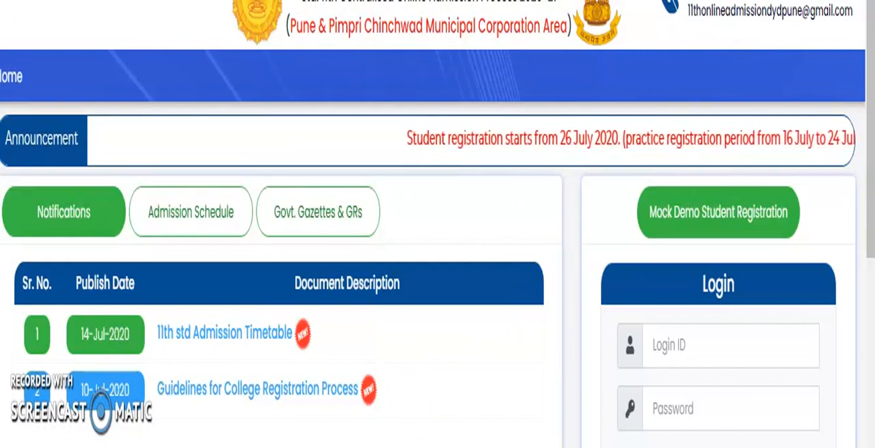
pyautogui.moveTo(429, 207); pyautogui.dragTo(429, 108)
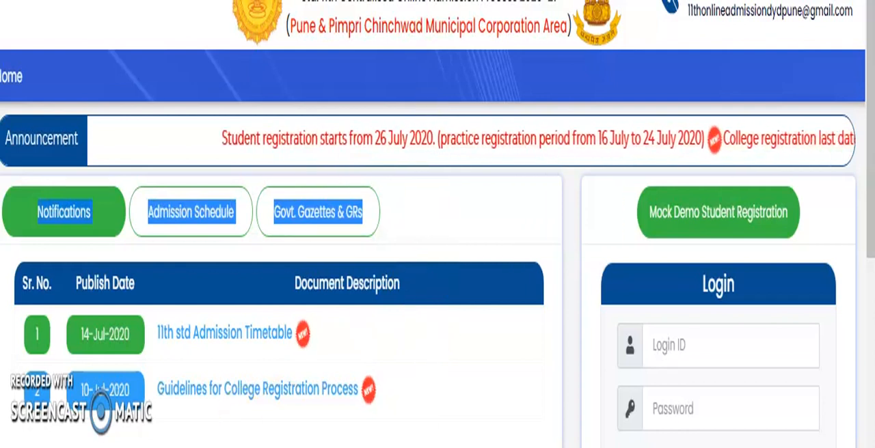